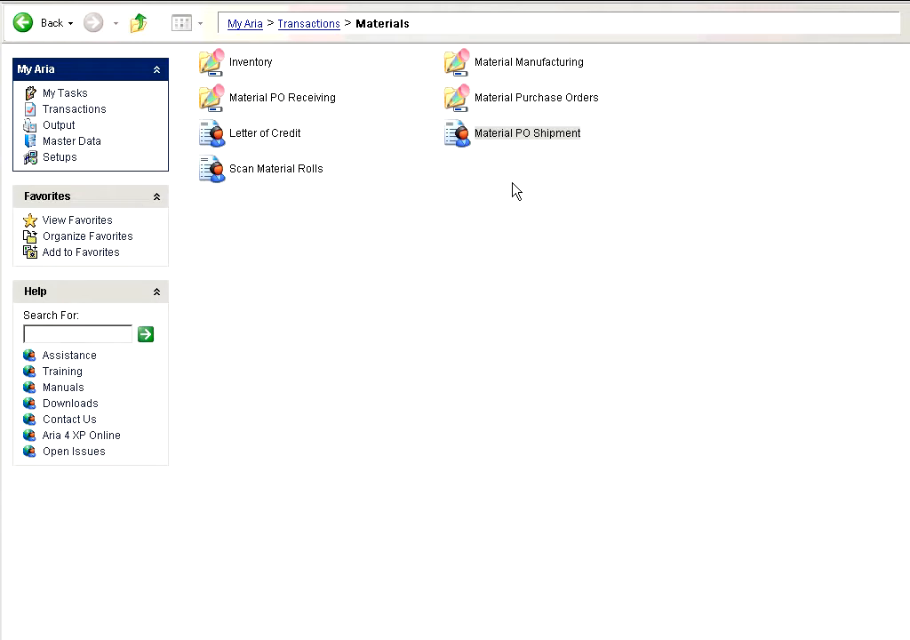
Open Material PO Shipment and start a new shipment with the shipment number 54689
double_click(533, 136)
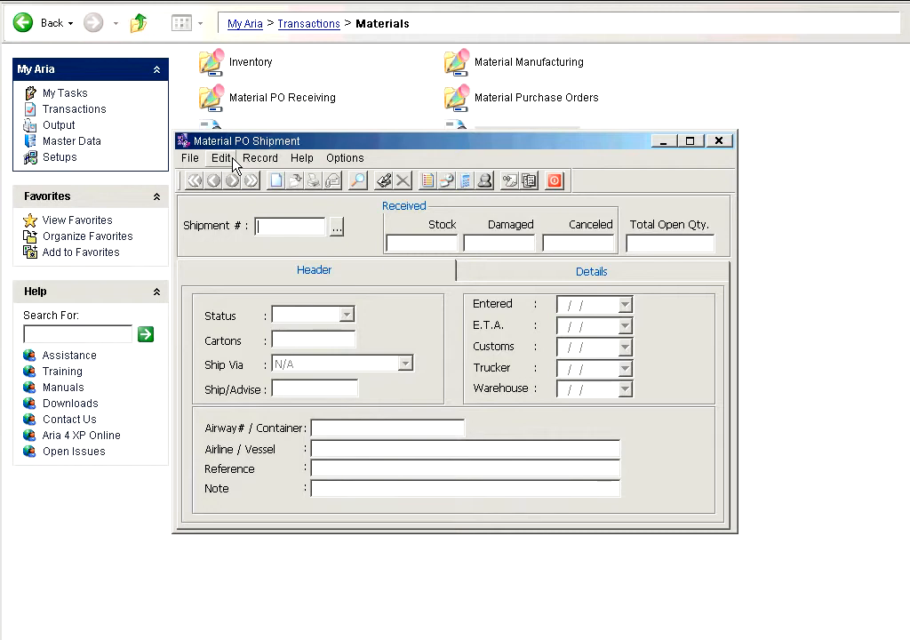
click(278, 183)
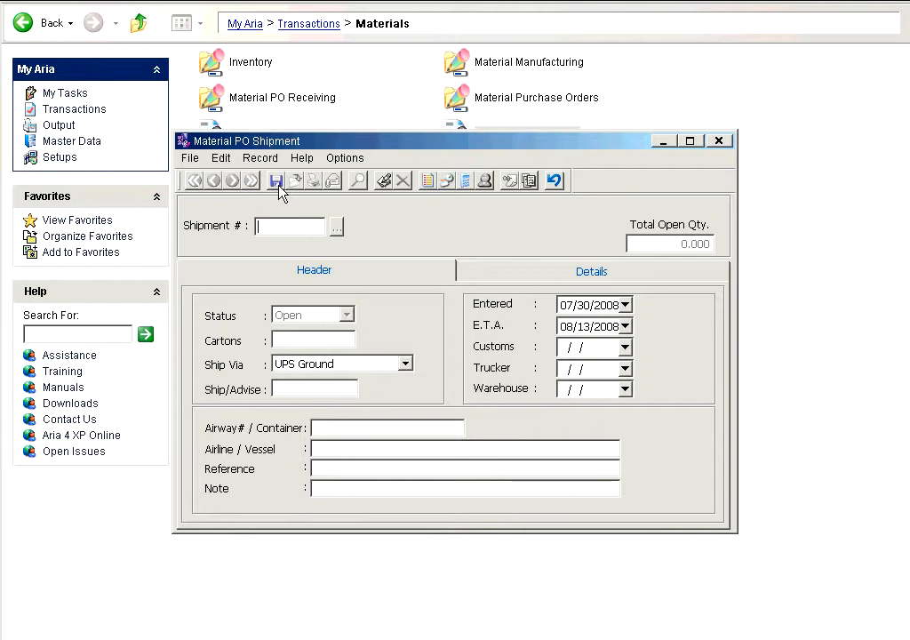
text(54689)
key(Return)
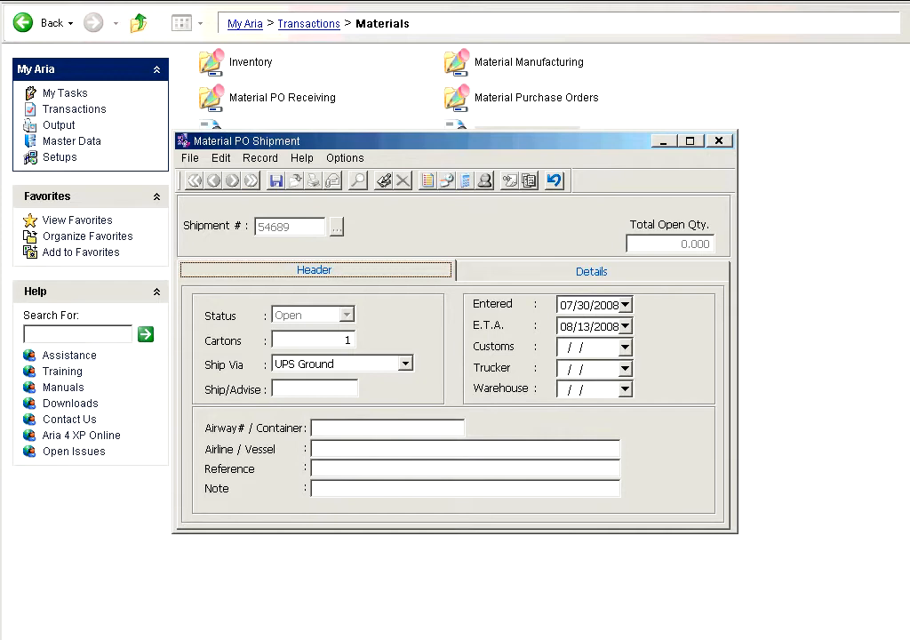
Set the shipment's cartons to 10 and its shipping method to UPS Next Day
click(308, 341)
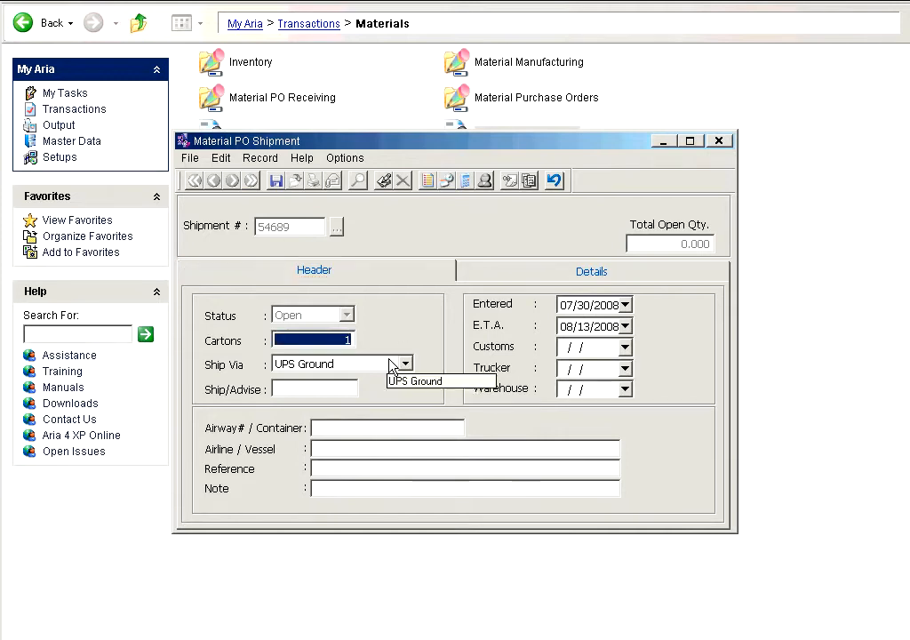
text(10)
key(Tab)
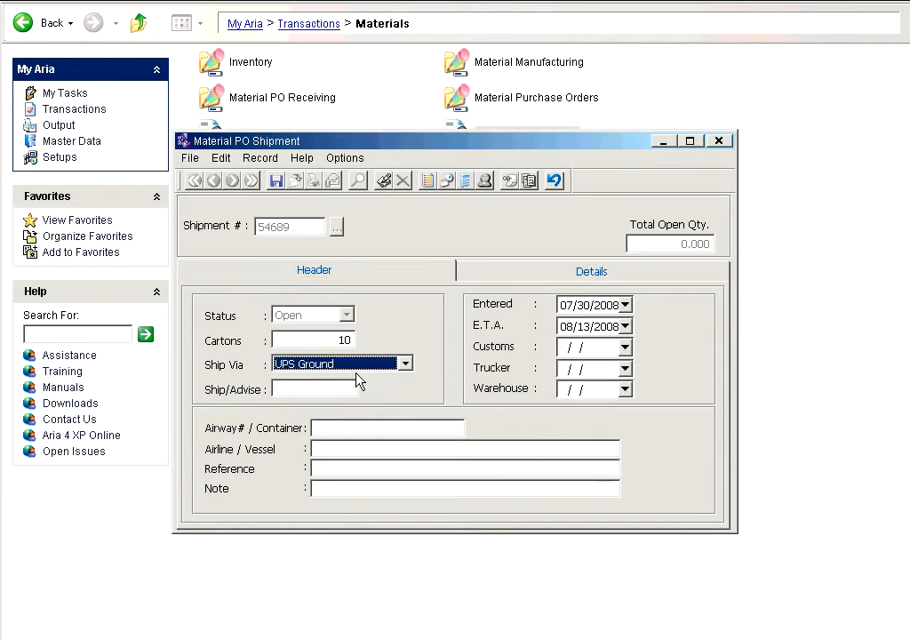
click(356, 366)
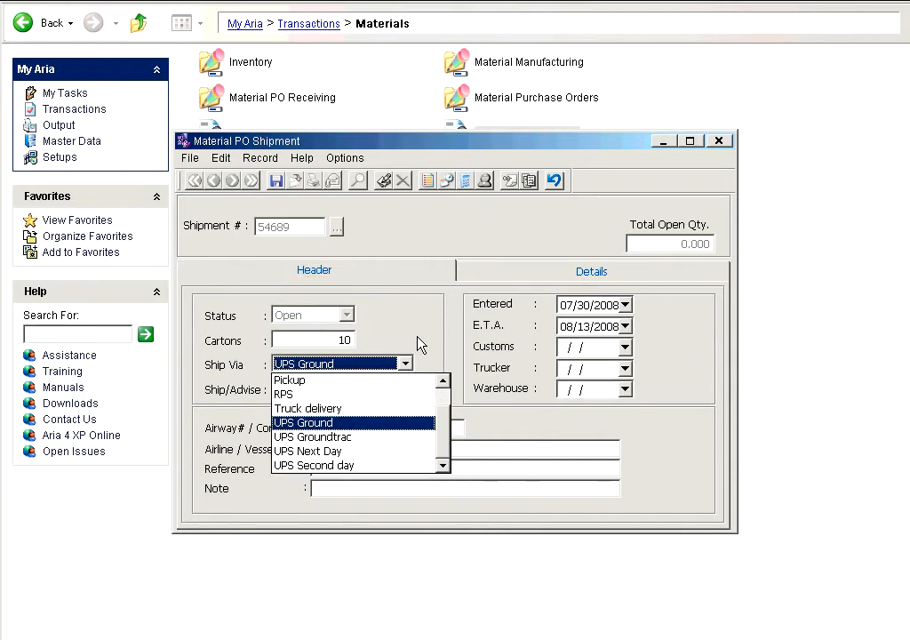
click(418, 344)
click(364, 368)
click(364, 455)
Enter 5646213 as the shipment's Ship/Advise value
click(316, 386)
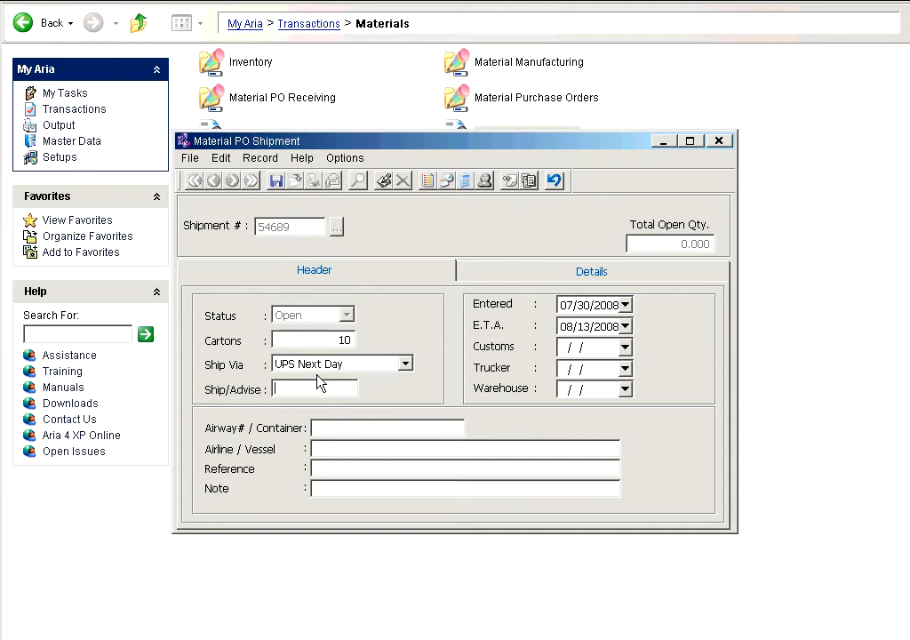
text(5646213)
key(Tab)
Set the Customs and Trucker dates to 08/15/2008 and the Warehouse date to 08/16/2008
key(Tab)
key(Tab)
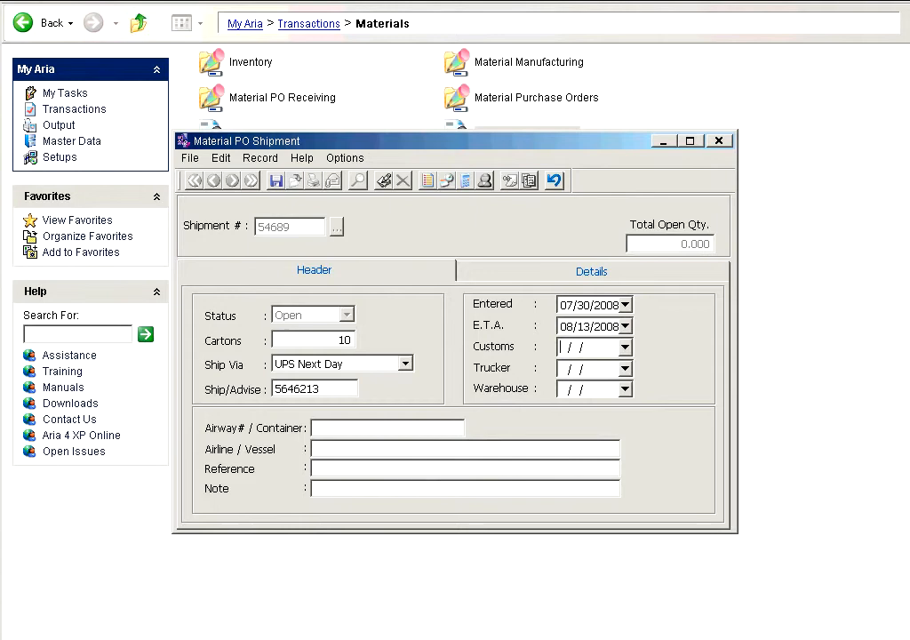
text(08152008)
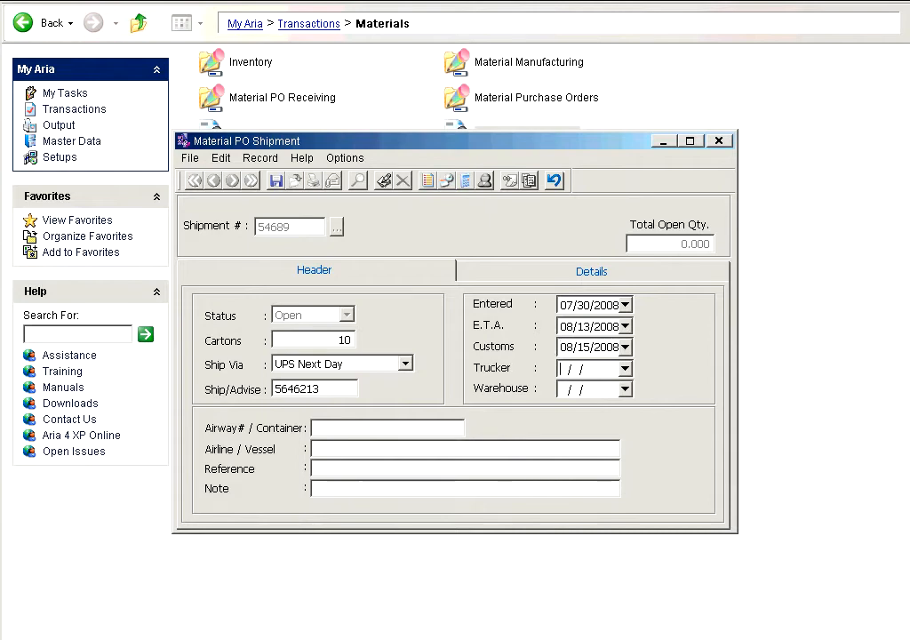
text(0)
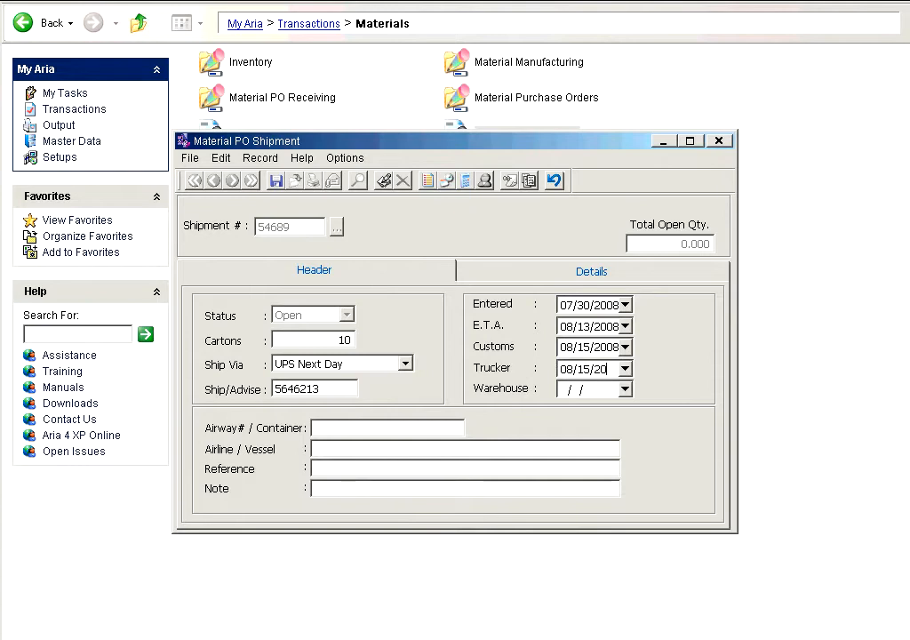
text(8152008)
text(08162008)
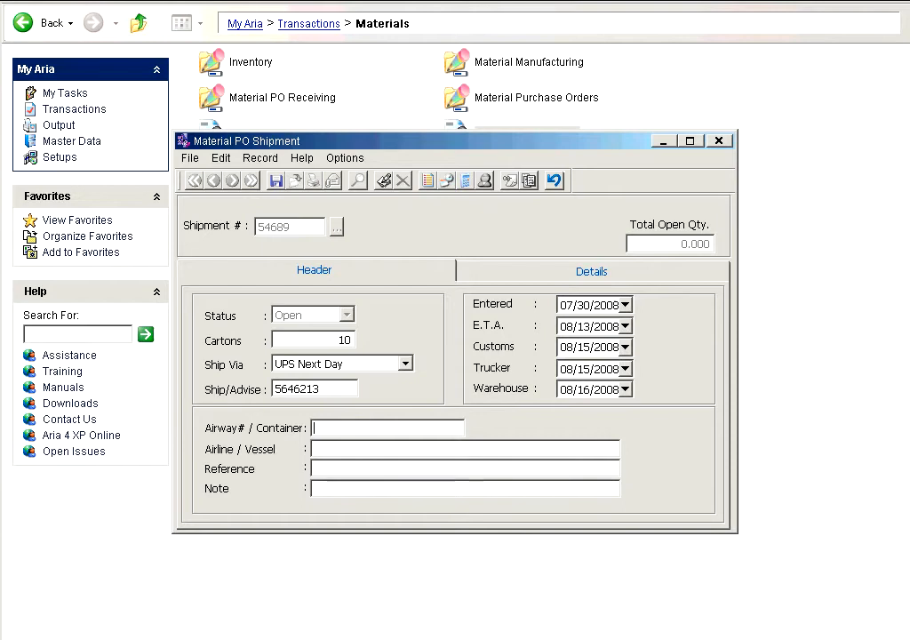
Fill in the transport information with container CT54363246, airline UA and the reference PACKING LIST # 56454362
text(CT5436324)
text(6)
text(UA)
key(Tab)
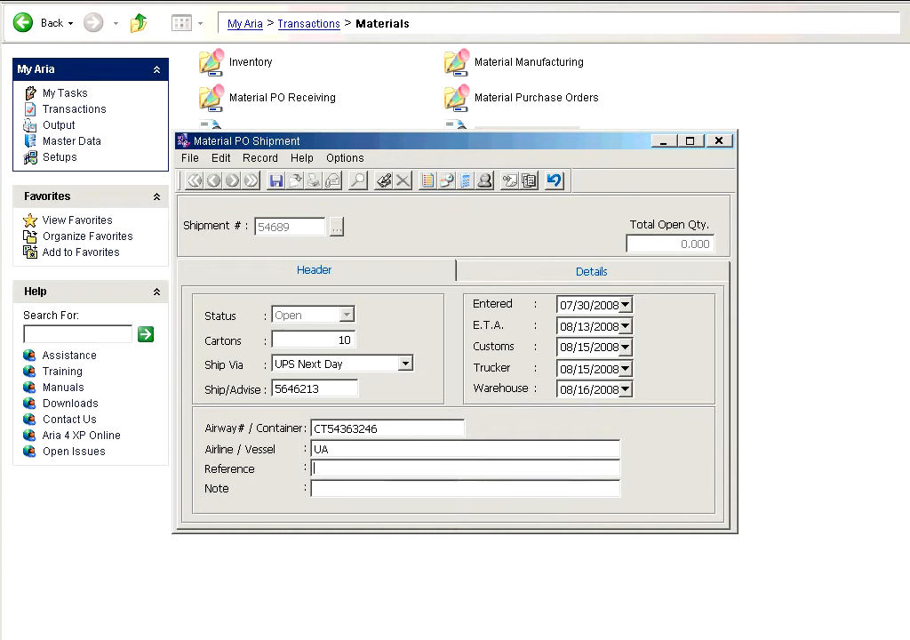
text(PACKING LIST)
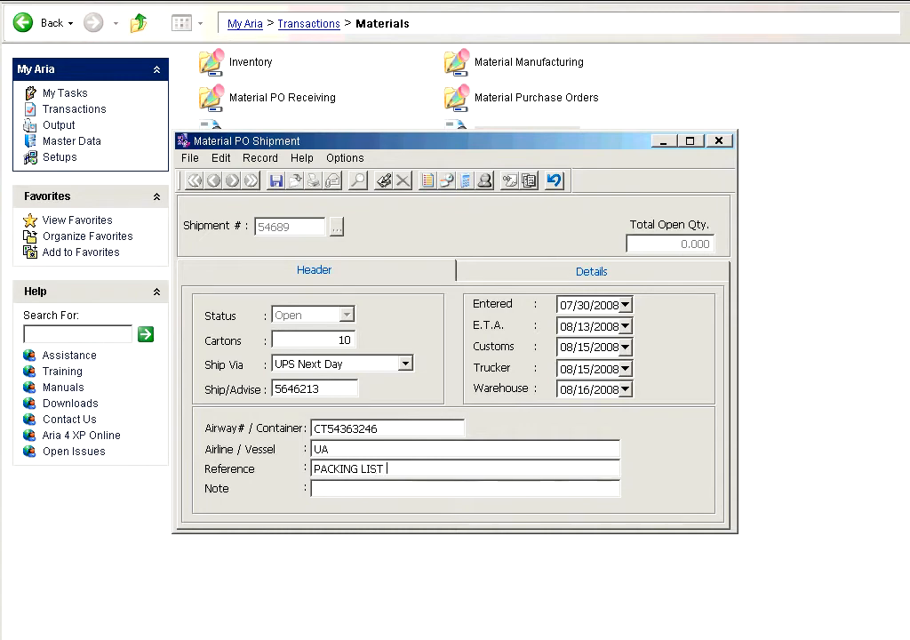
text( # 56454362)
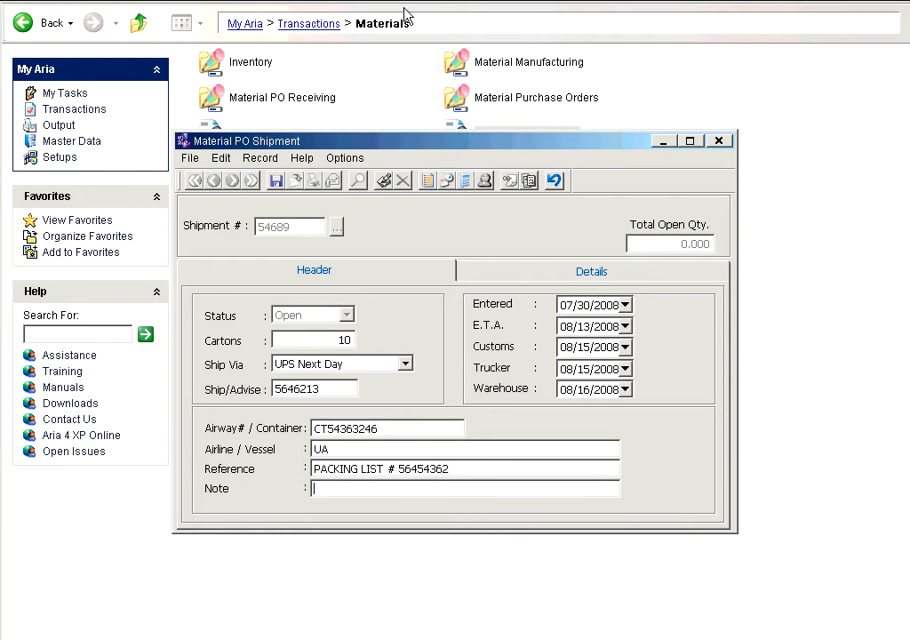
Start a new line in the shipment details and look up the PRESSMAN purchase order covering BUTA001 and ELAK001 items
click(609, 279)
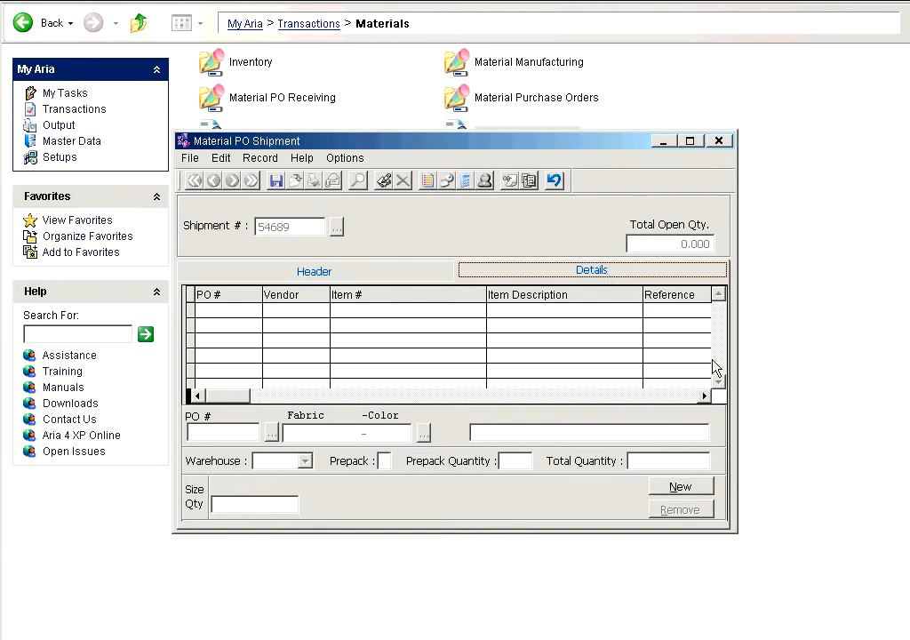
click(690, 488)
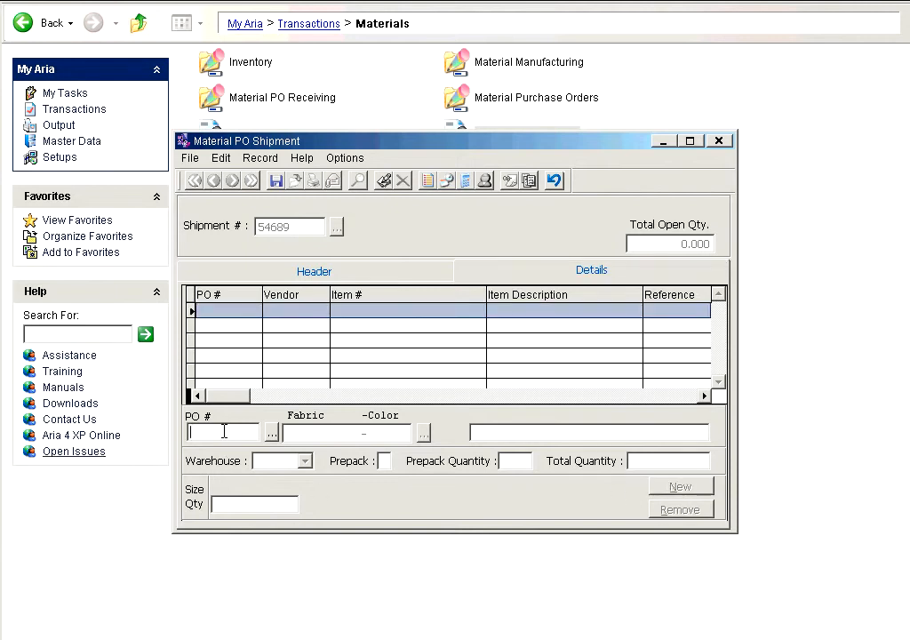
text(?)
key(Return)
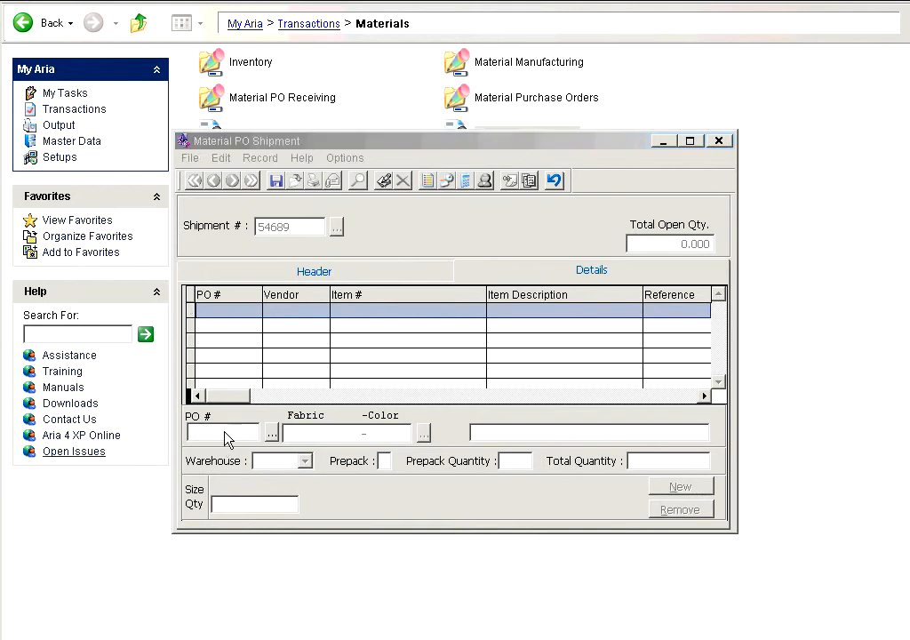
key(Page_Down)
key(Up)
key(Up)
key(Return)
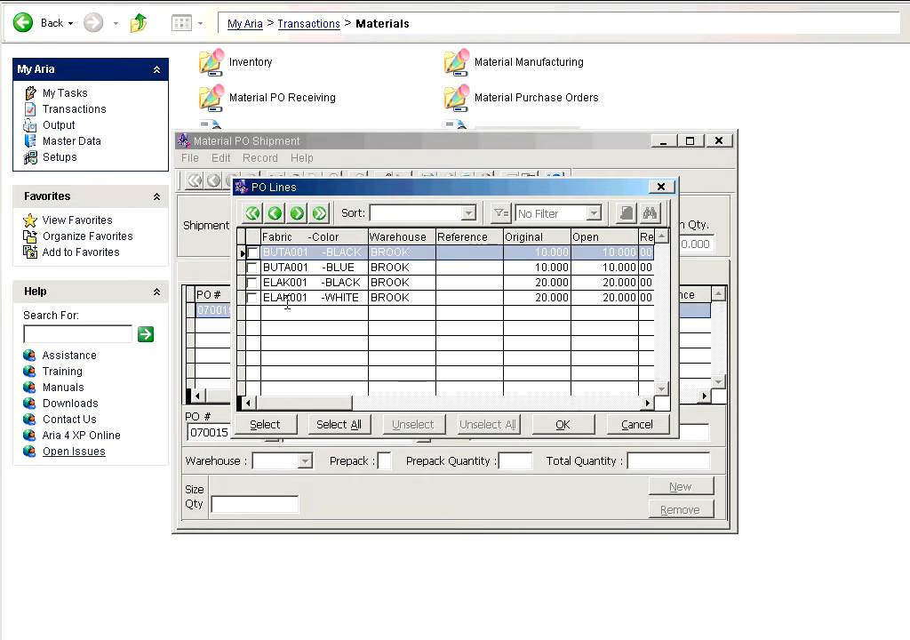
Add the PO lines BUTA001-BLACK, BUTA001-BLUE and ELAK001-WHITE to the shipment
click(254, 254)
click(254, 268)
click(255, 297)
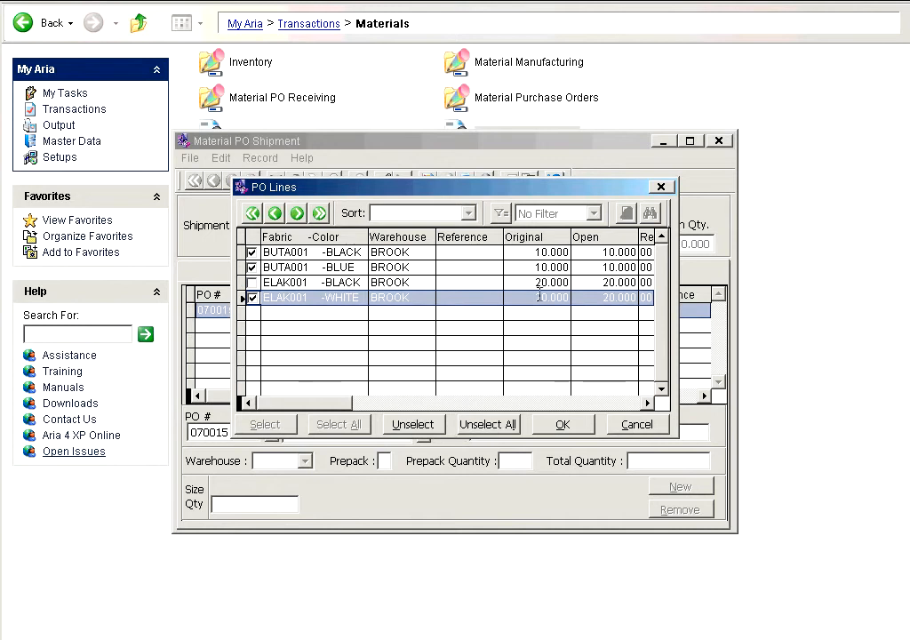
click(571, 426)
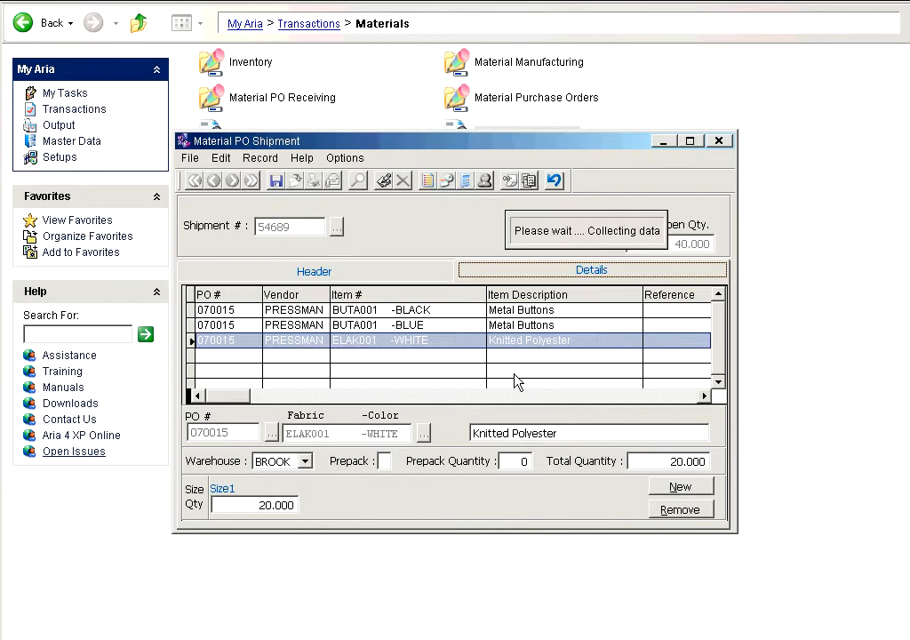
Set the Size1 quantity of the ELAK001-WHITE line to 10 and accept the out-of-balance quantity
click(247, 503)
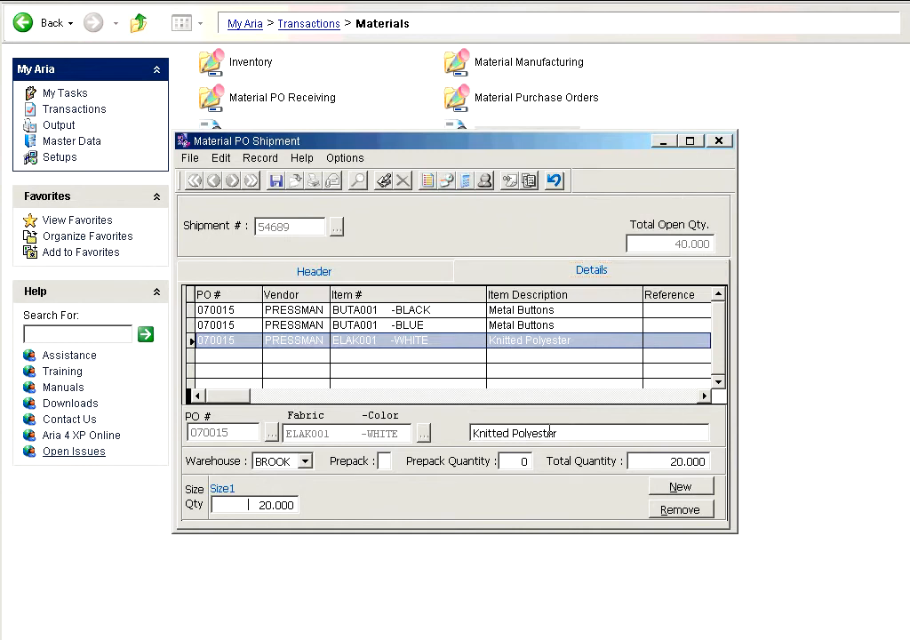
text(10)
key(Tab)
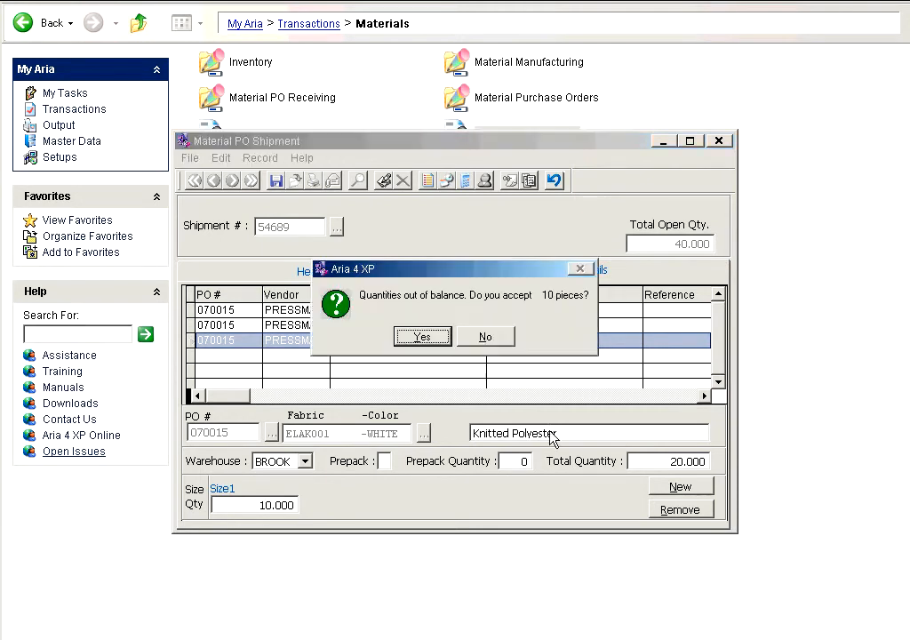
click(441, 338)
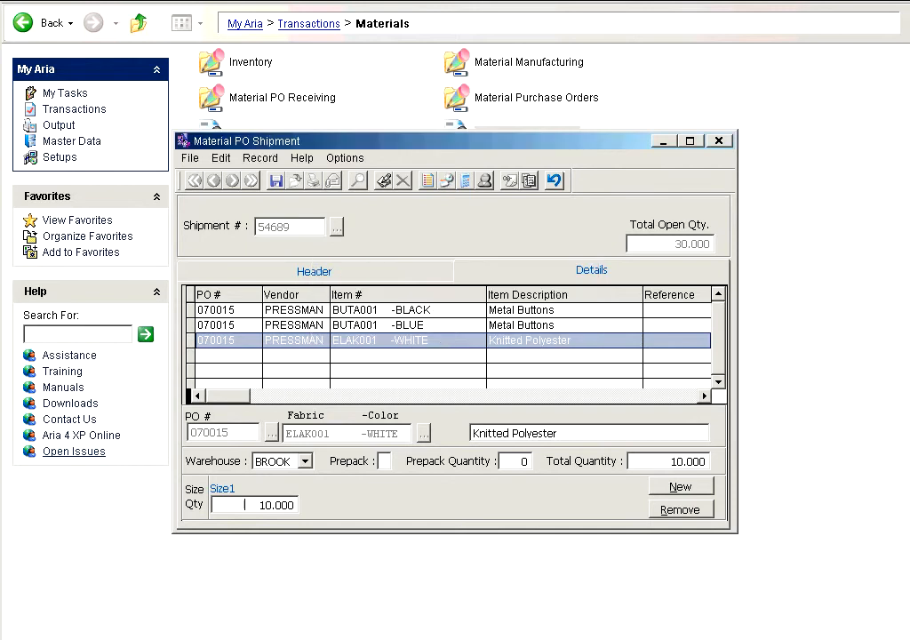
Start another detail line, enter the next PRESSMAN purchase order number, and add all of its PO lines to the shipment
click(684, 490)
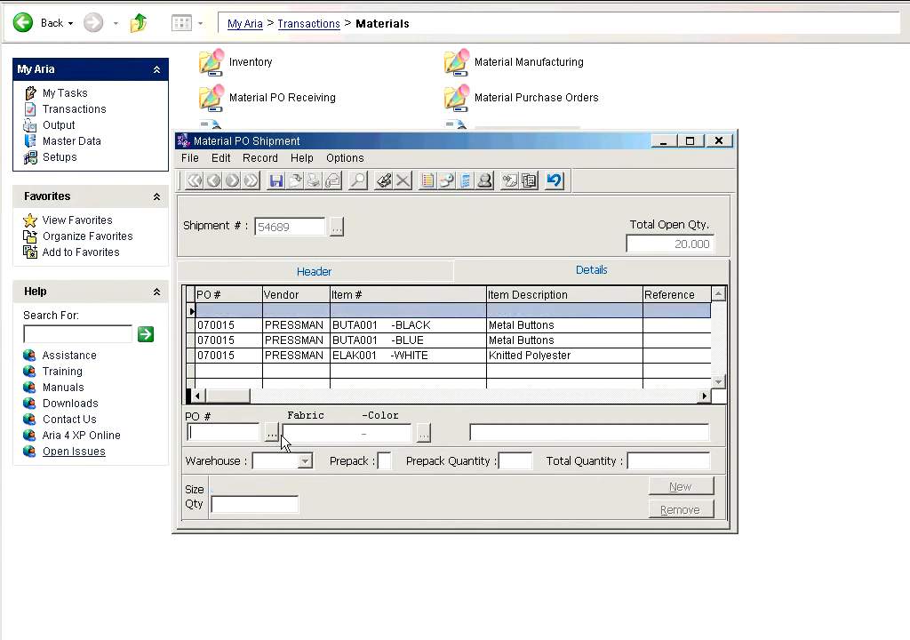
text(070016)
key(Return)
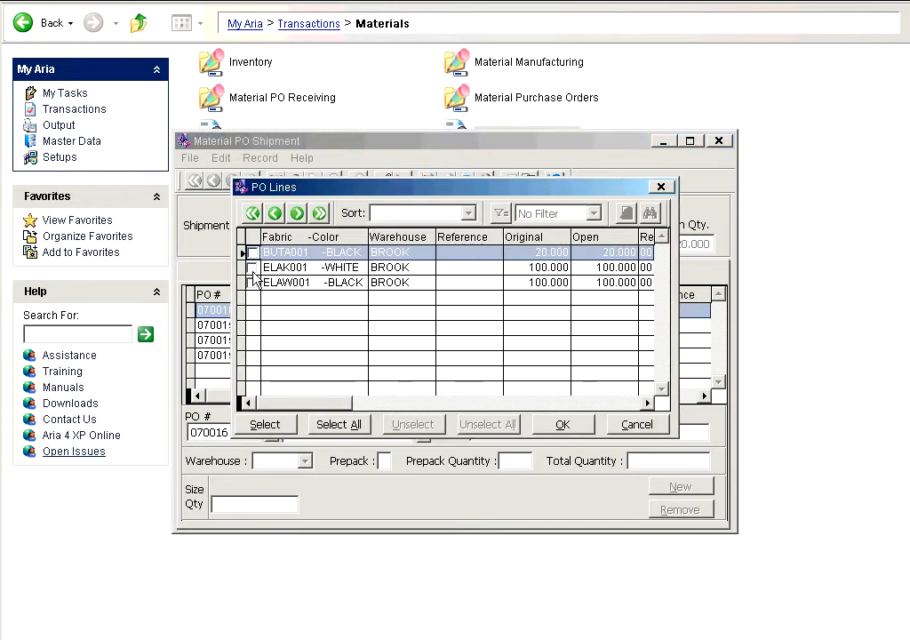
click(342, 425)
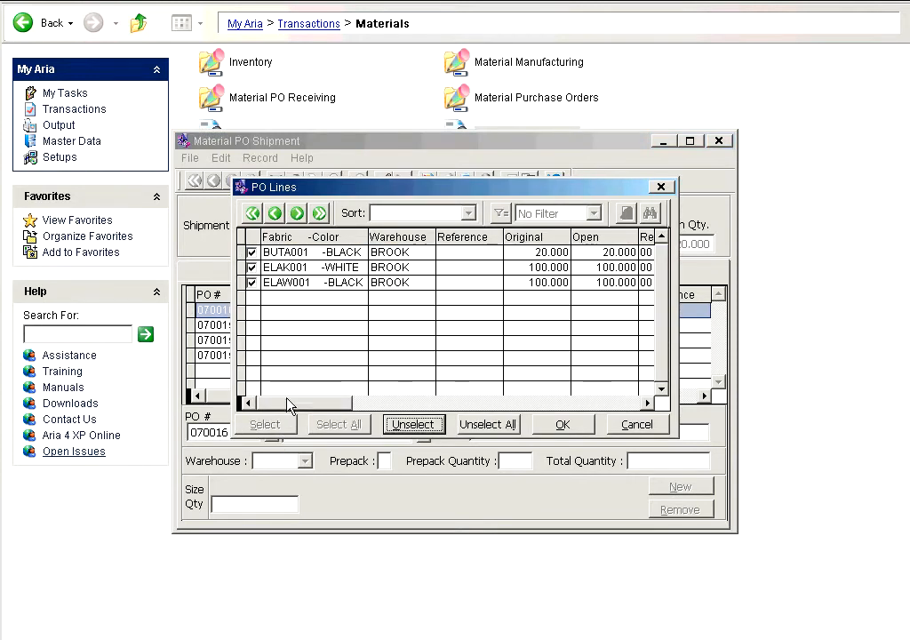
click(561, 424)
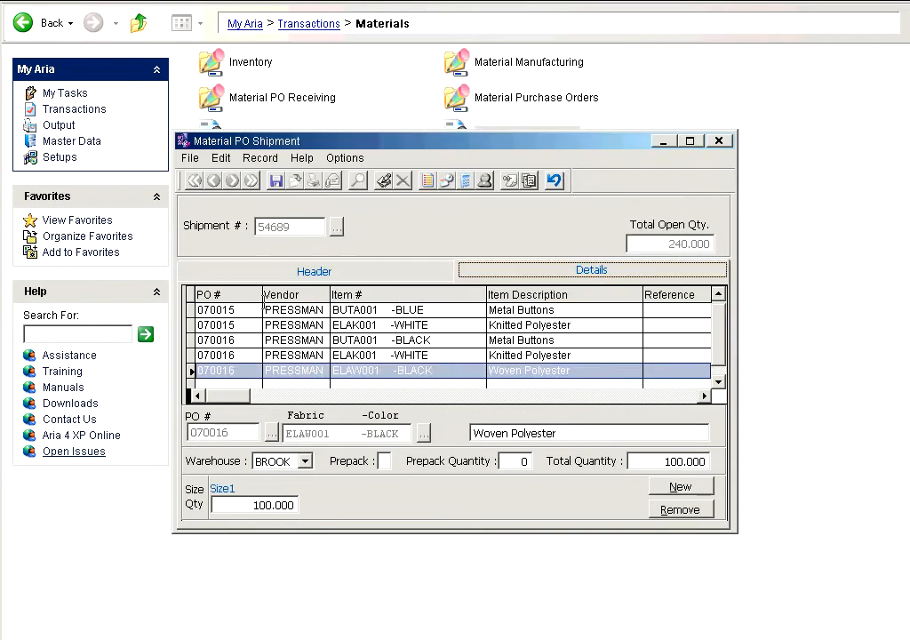
click(250, 311)
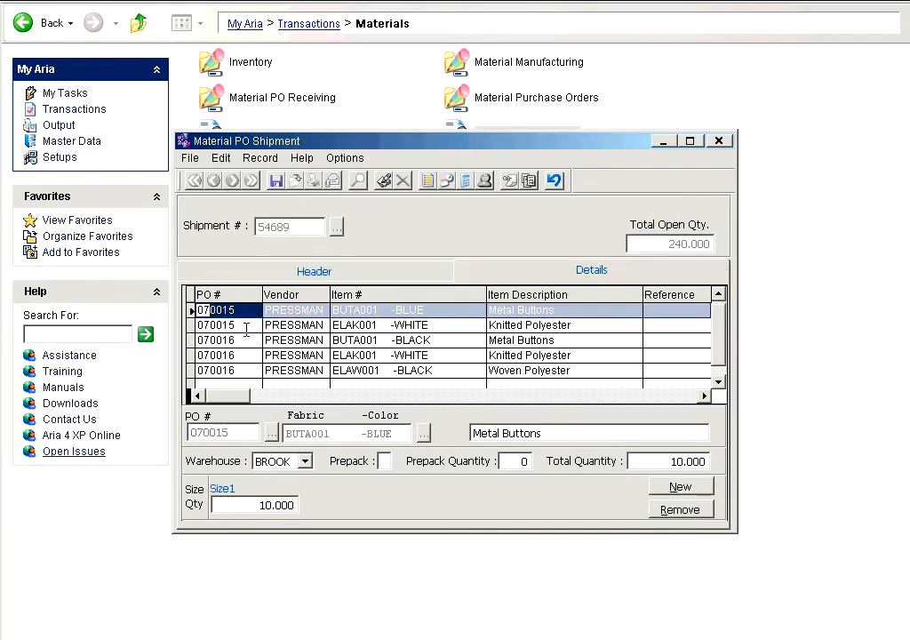
click(203, 339)
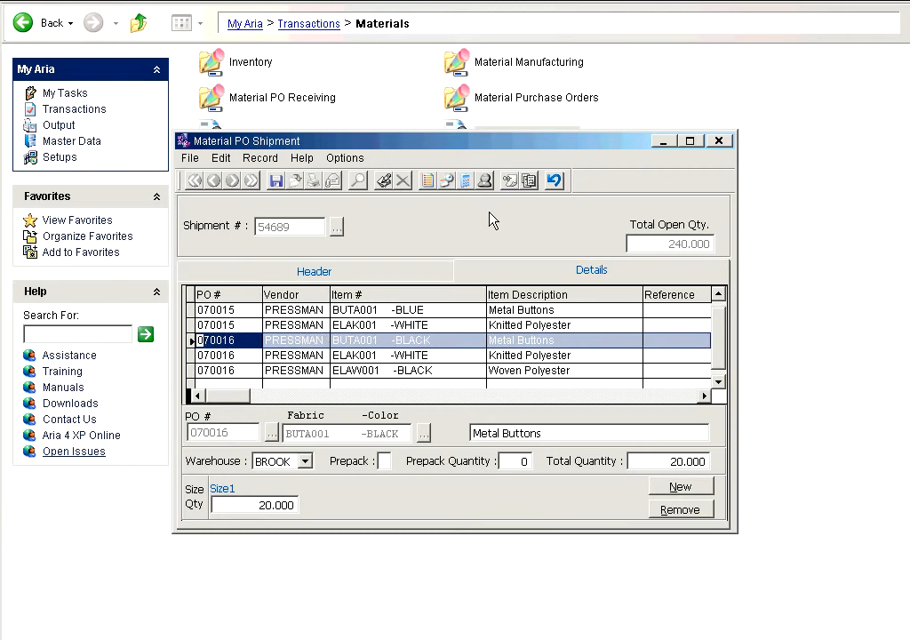
click(312, 310)
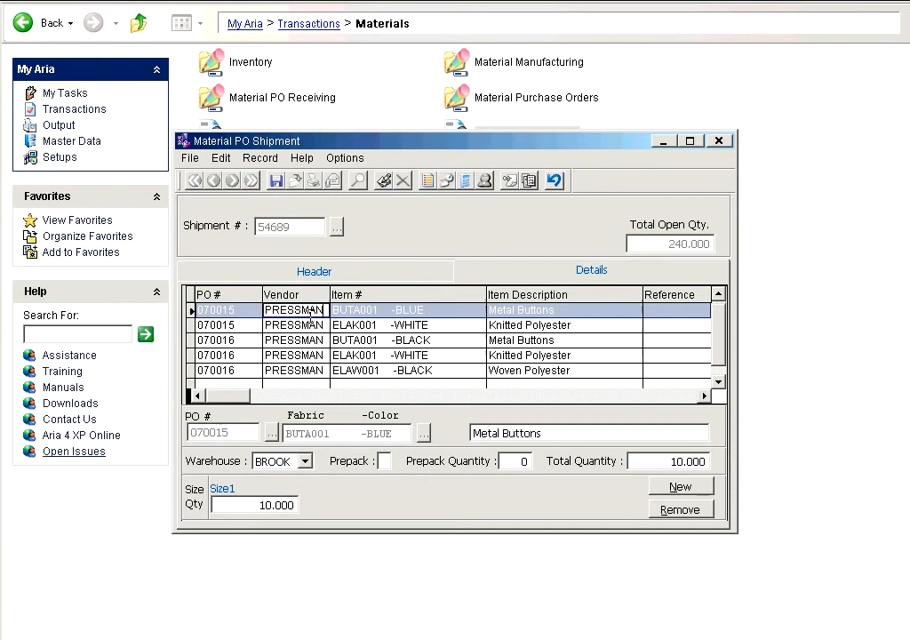
Add the BUTB001-BROWN line from vendor TROY's purchase order to the shipment
click(680, 488)
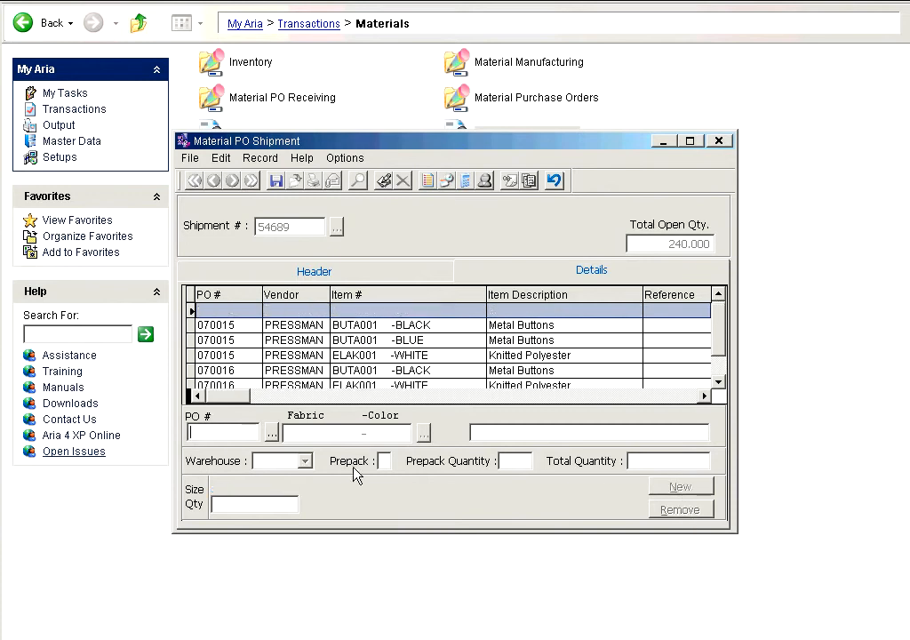
click(271, 432)
double_click(218, 314)
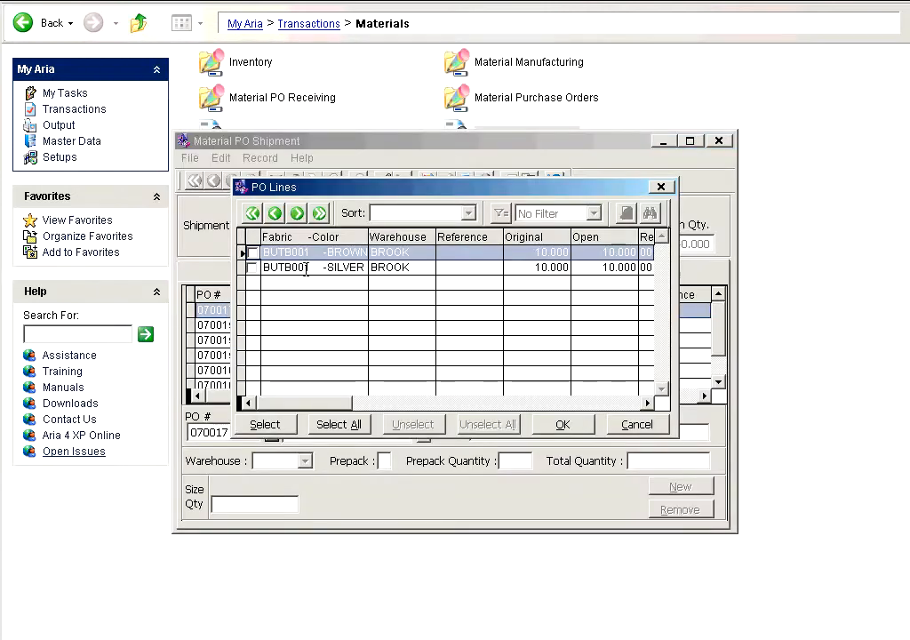
click(252, 253)
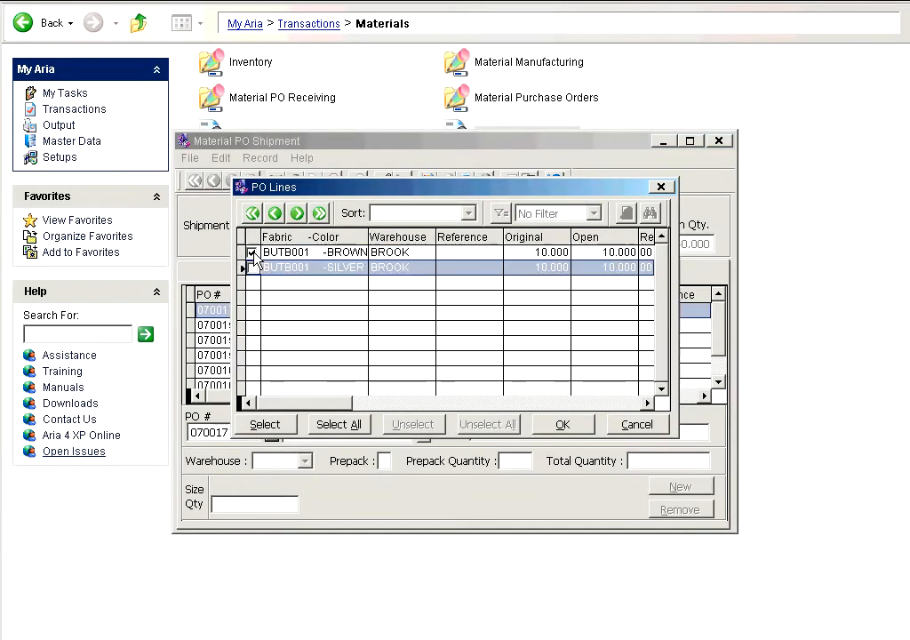
click(562, 425)
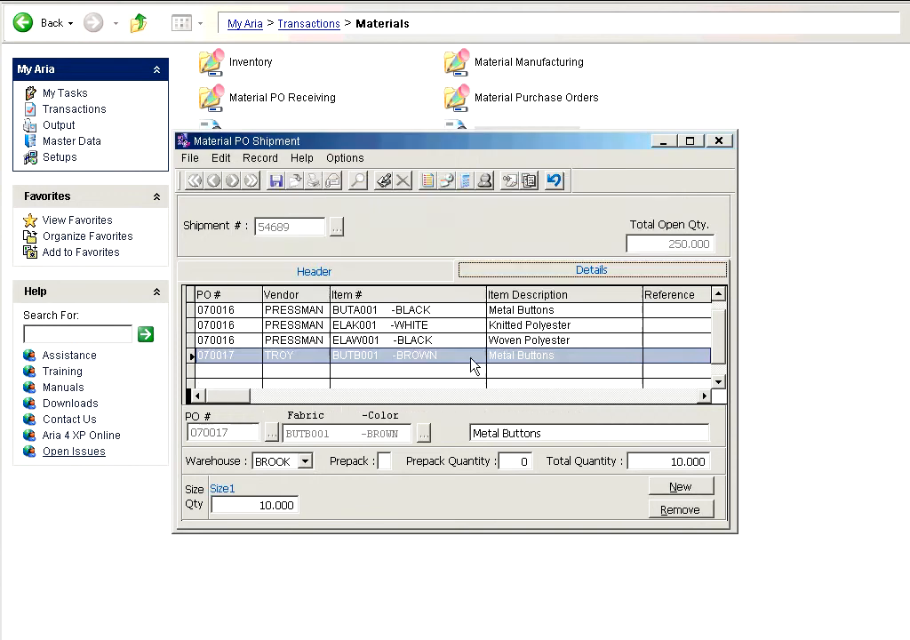
Review the shipment's detail lines for ELAW001-BLACK, ELAK001-WHITE and BUTB001-BROWN, including their Size1 quantities
click(422, 341)
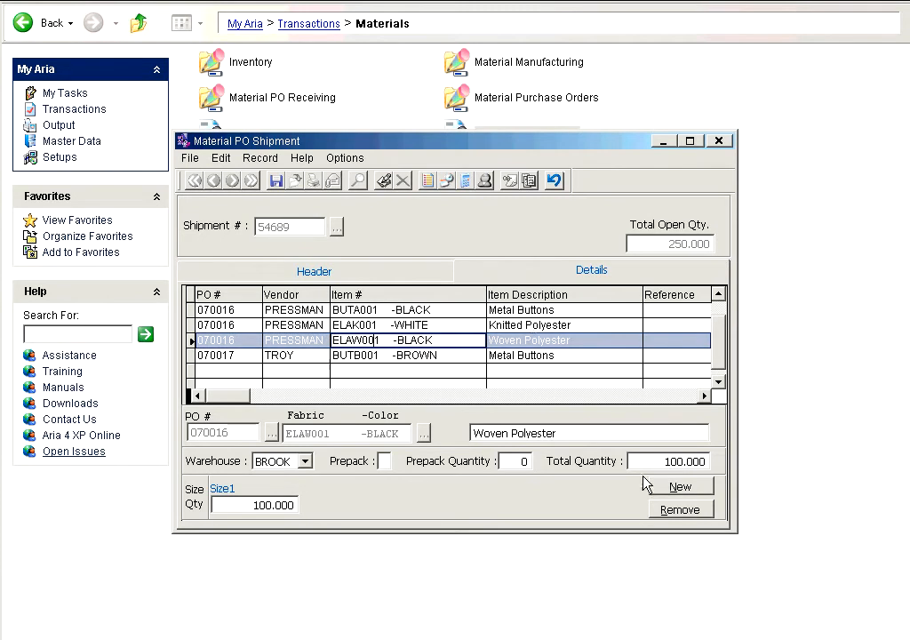
click(523, 325)
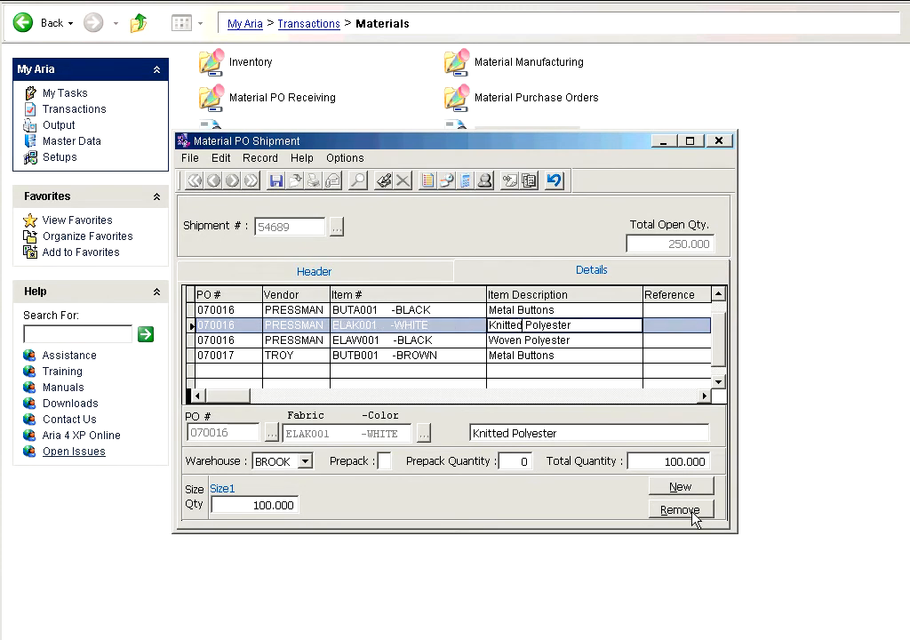
click(358, 356)
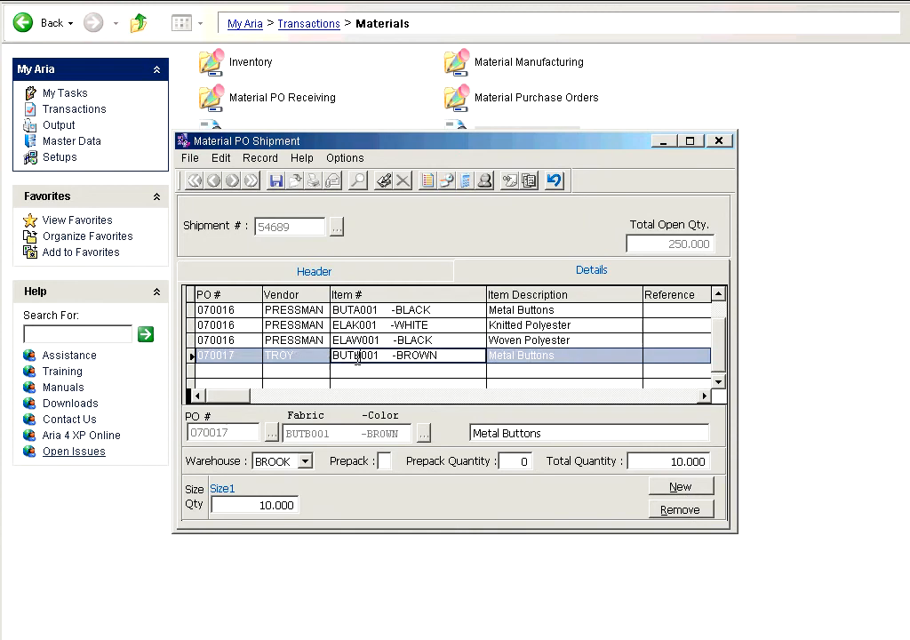
click(362, 340)
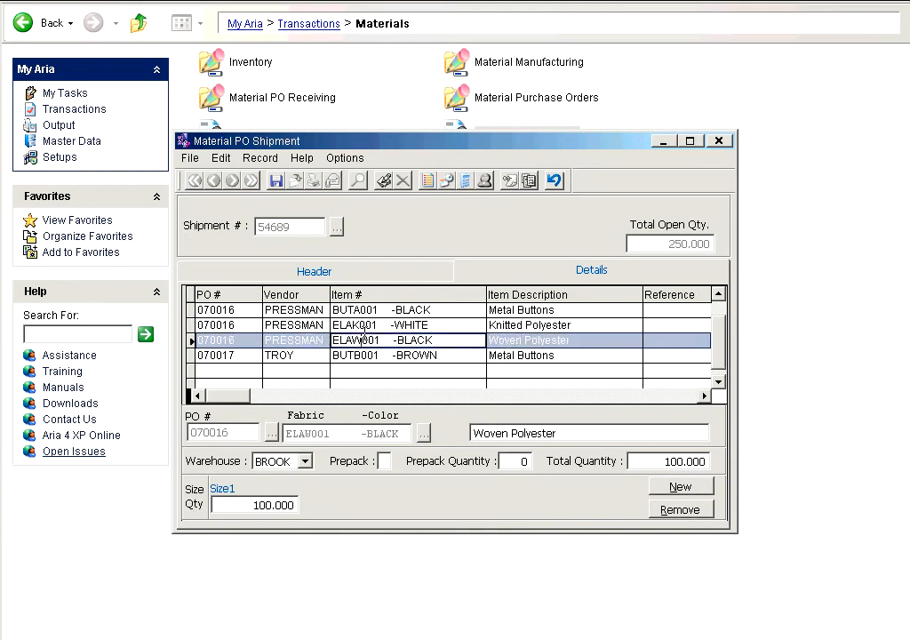
click(366, 324)
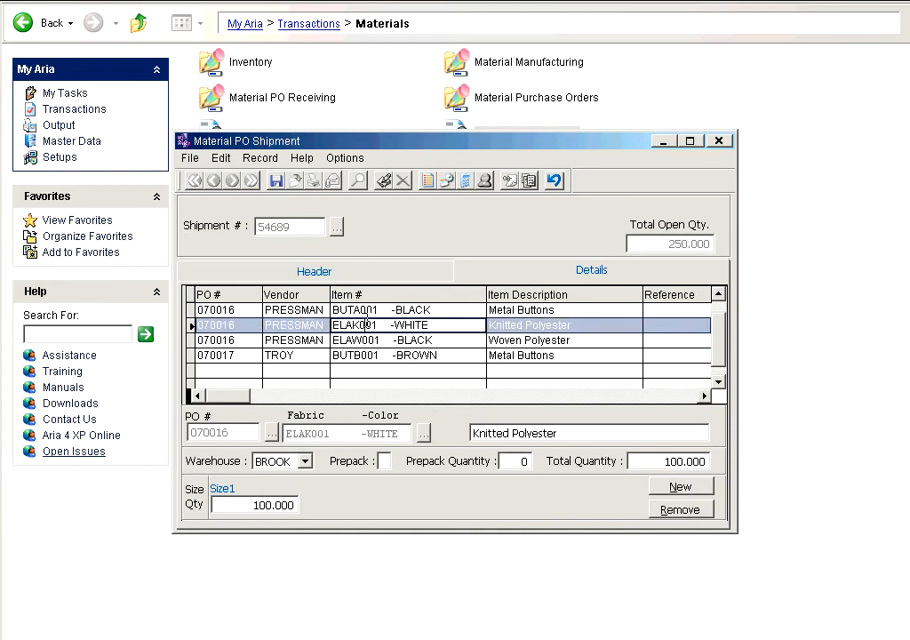
click(247, 505)
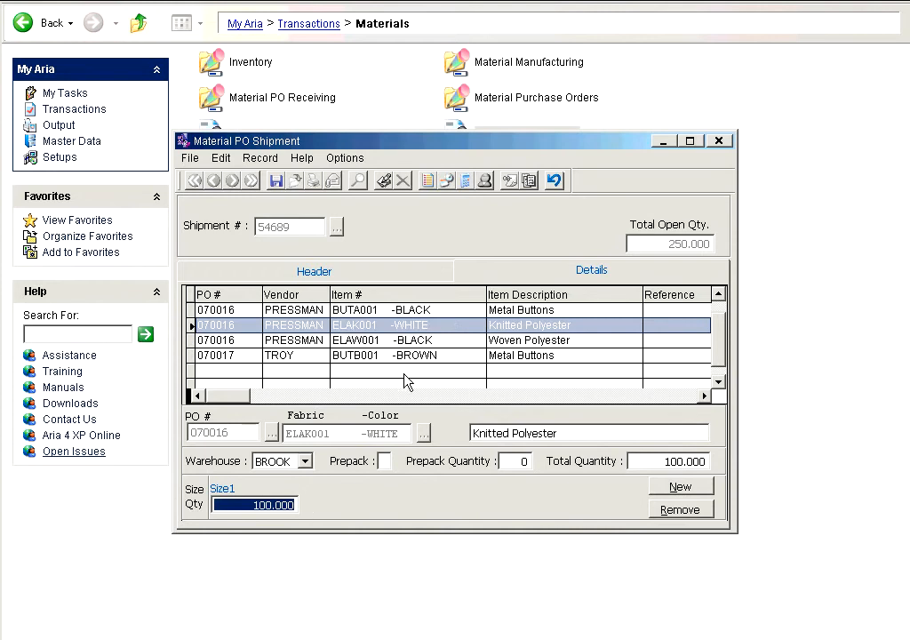
click(247, 504)
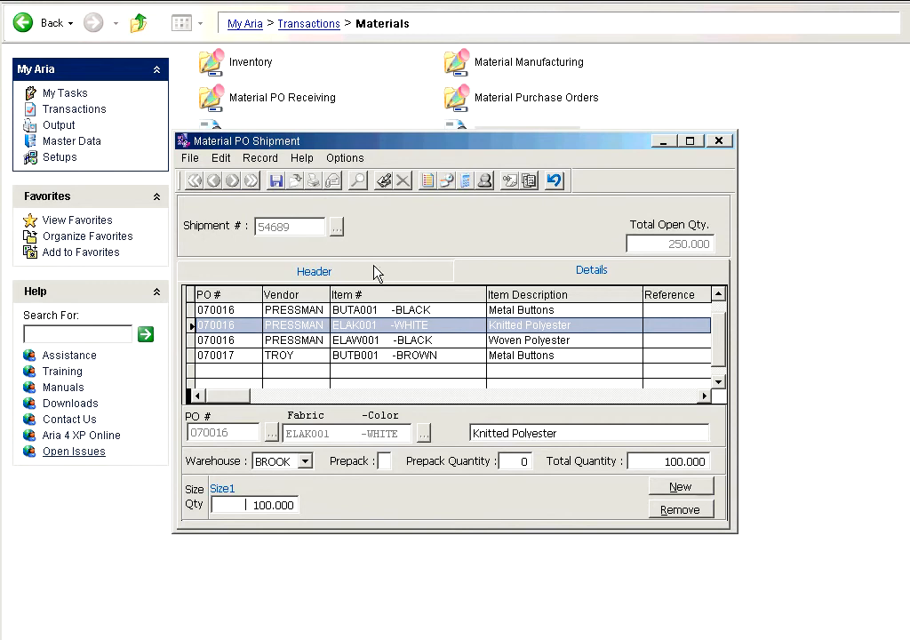
Save the new material PO shipment and reopen it from the list of shipments
click(276, 181)
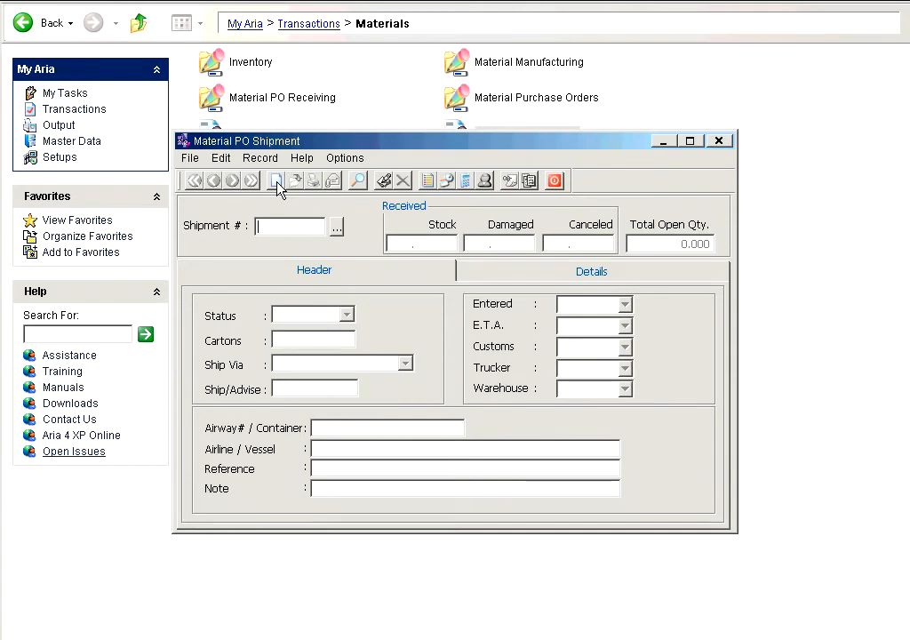
text(?)
key(Tab)
key(Return)
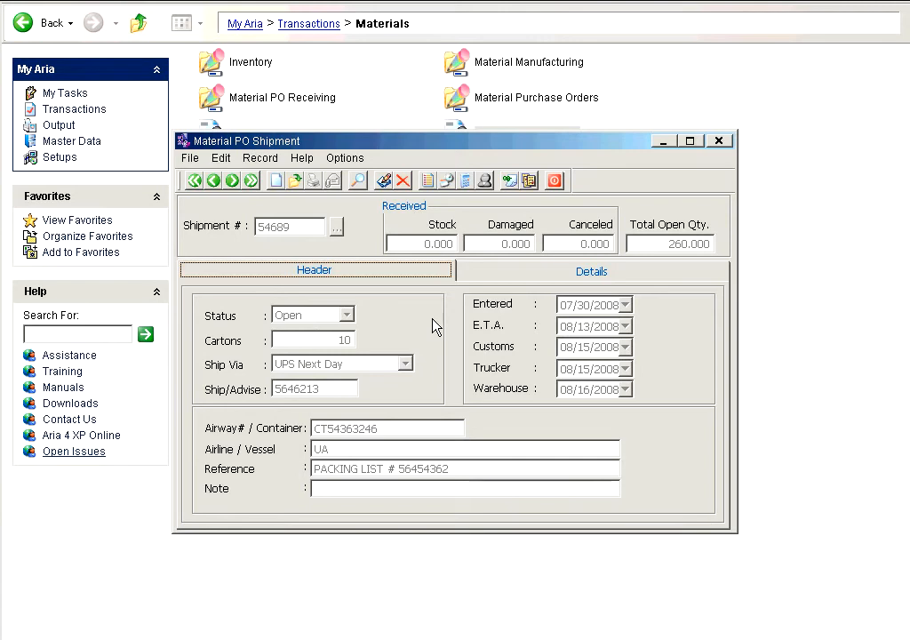
Put the saved shipment into edit mode, check its detail lines and header data, and save it again
click(384, 180)
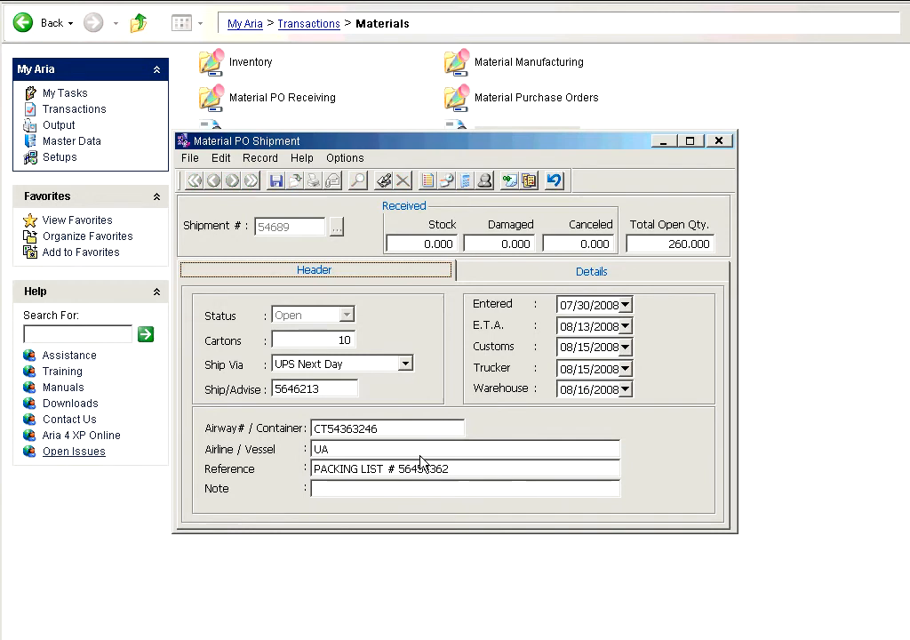
click(546, 272)
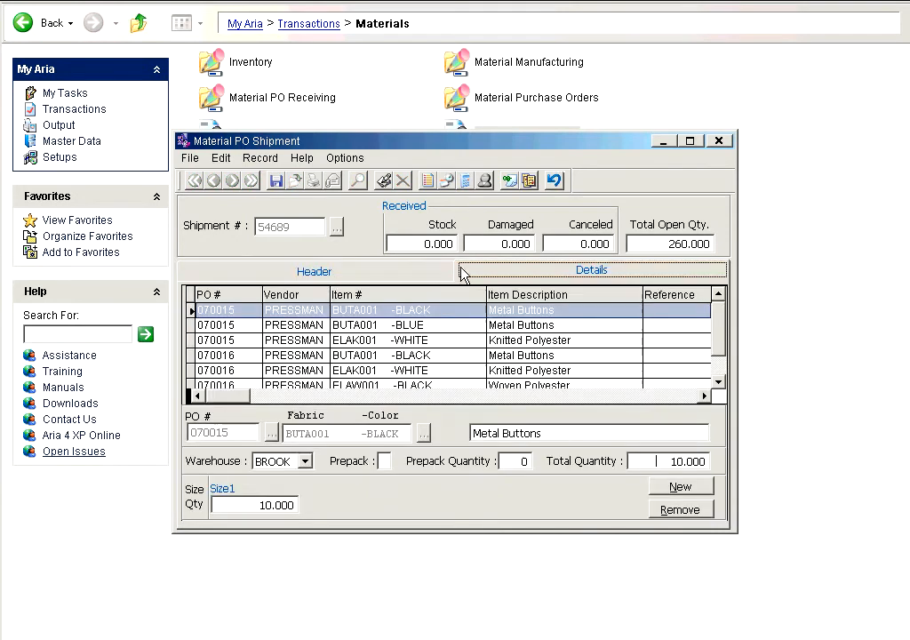
click(384, 272)
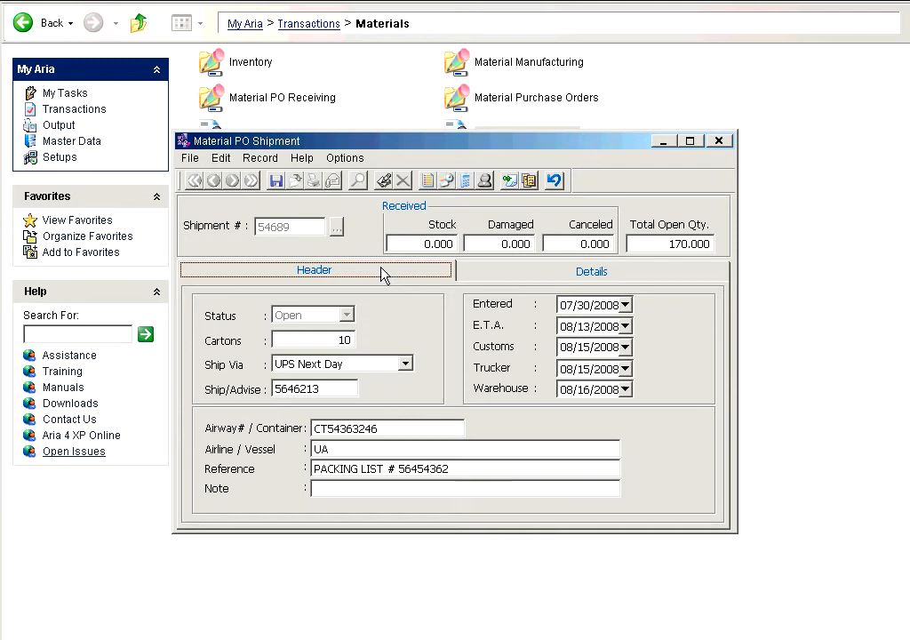
click(277, 182)
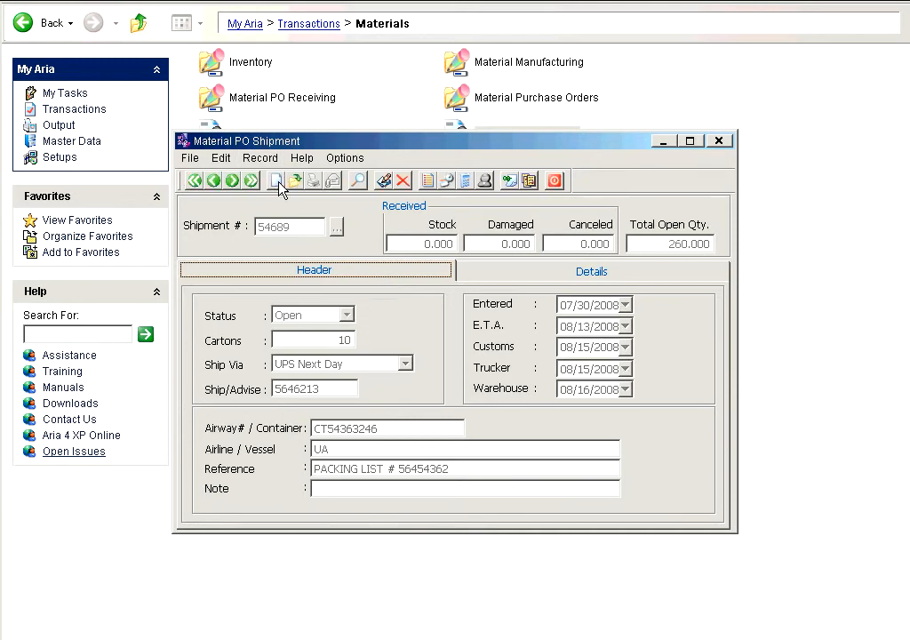
Cancel the open shipment and reopen its record from the list of shipments to check its status
click(402, 181)
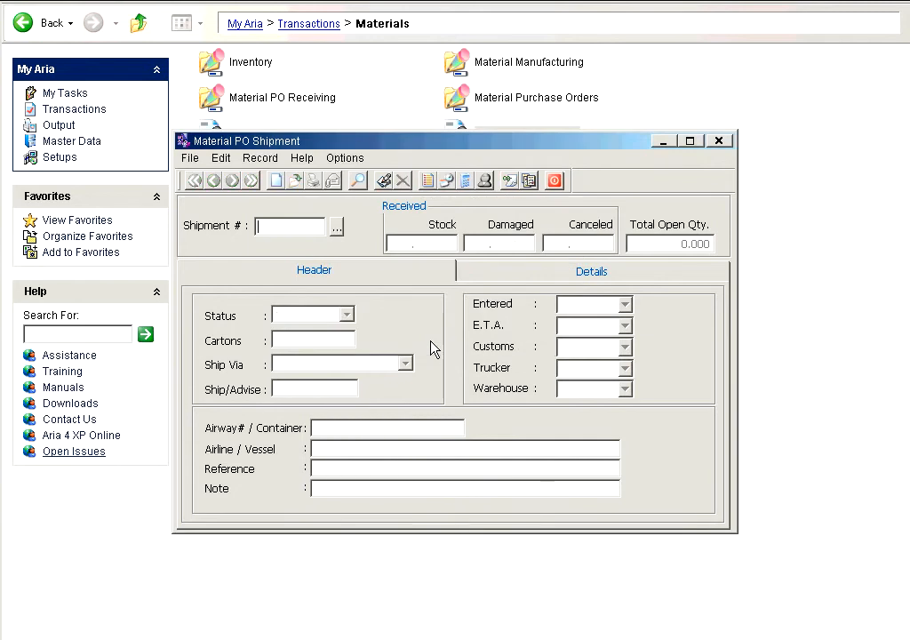
click(337, 228)
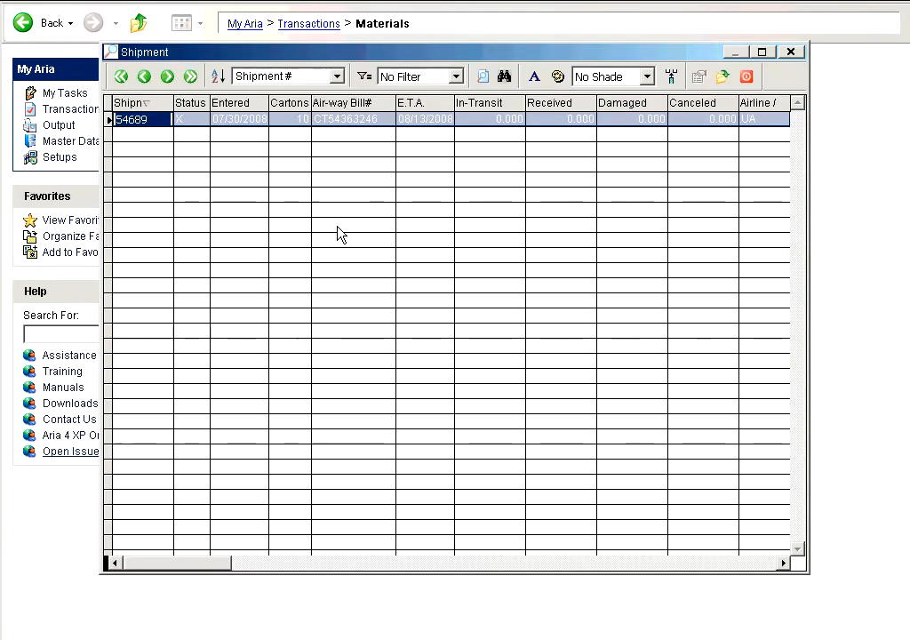
key(Return)
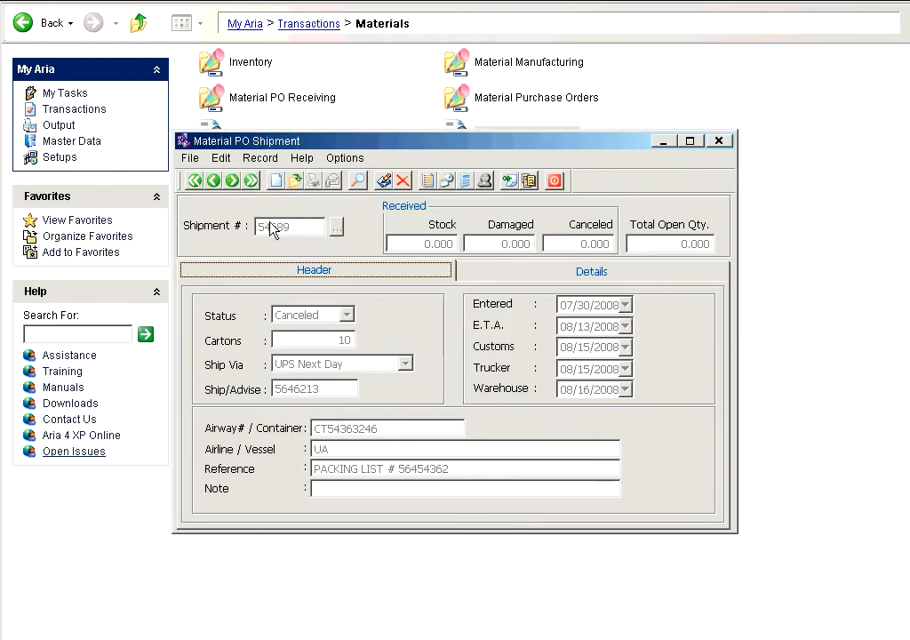